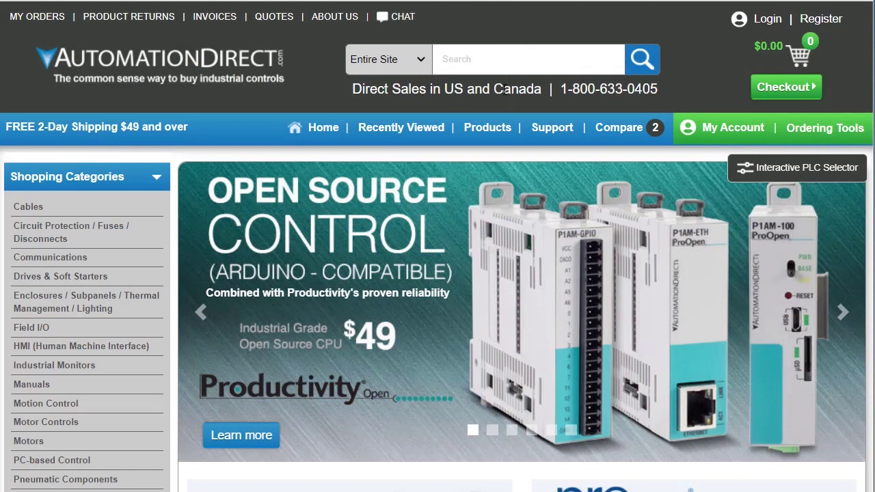
# - Search the AutomationDirect site for GSLOGIC and pick the 'GSLOGIC LOGIC SOFTWARE' suggestion
pyautogui.click(498, 59)
pyautogui.write('GSLOGIC')
pyautogui.click(500, 105)
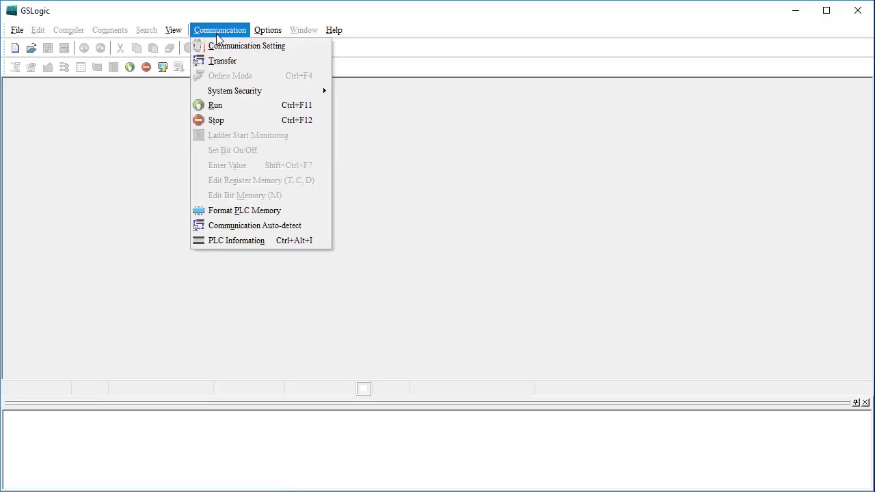
# - Set communication to COM11, 8 data bits, 1 stop bit, RTU 8-bit mode and apply
pyautogui.click(219, 45)
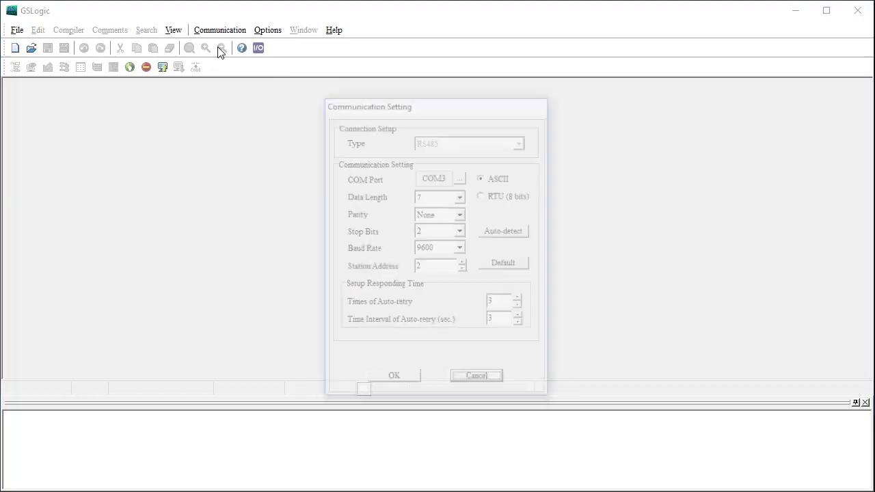
pyautogui.click(463, 177)
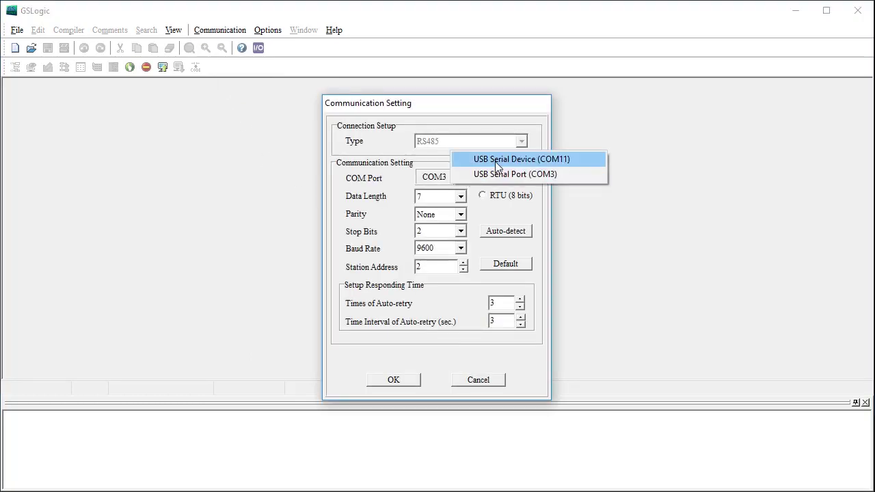
pyautogui.click(563, 159)
pyautogui.click(461, 197)
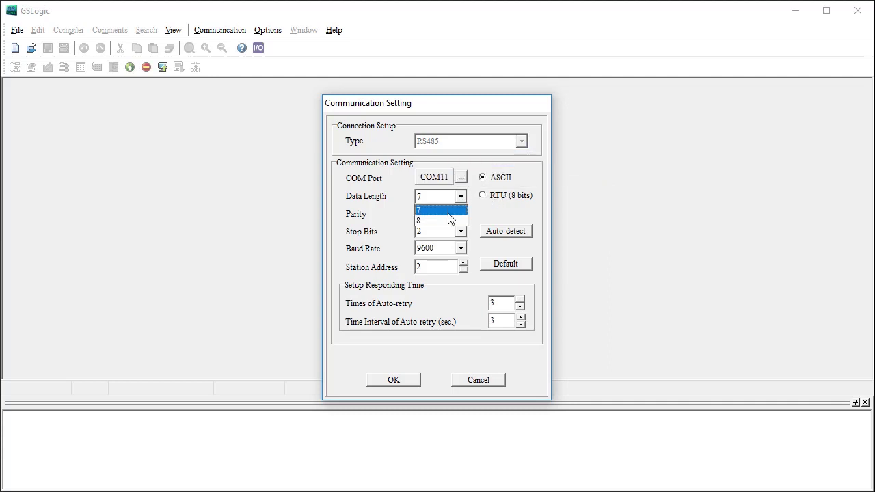
pyautogui.click(450, 220)
pyautogui.click(456, 240)
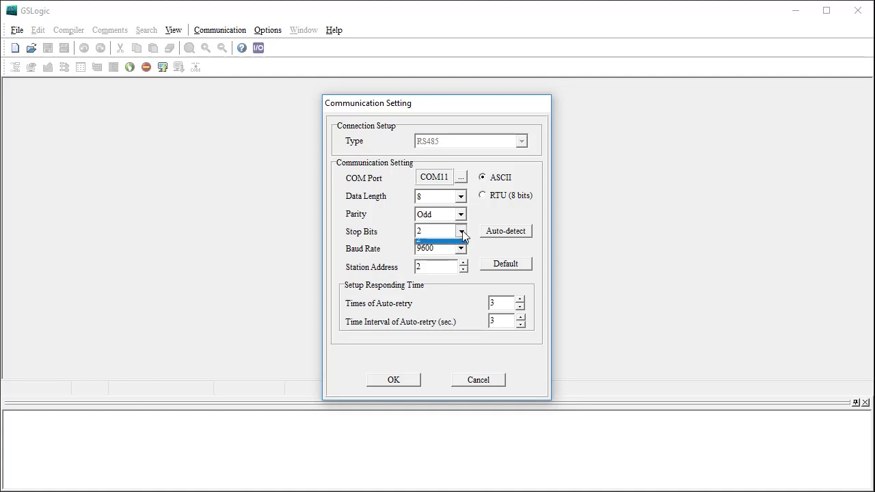
pyautogui.click(457, 241)
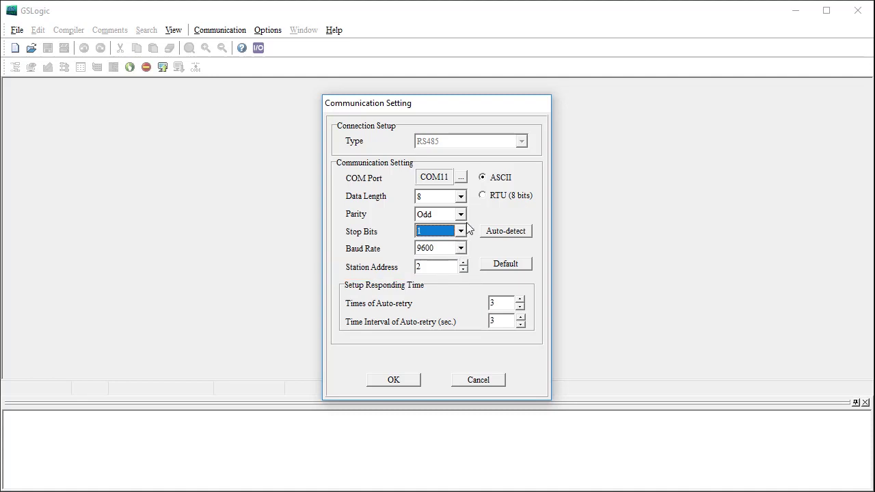
pyautogui.click(482, 196)
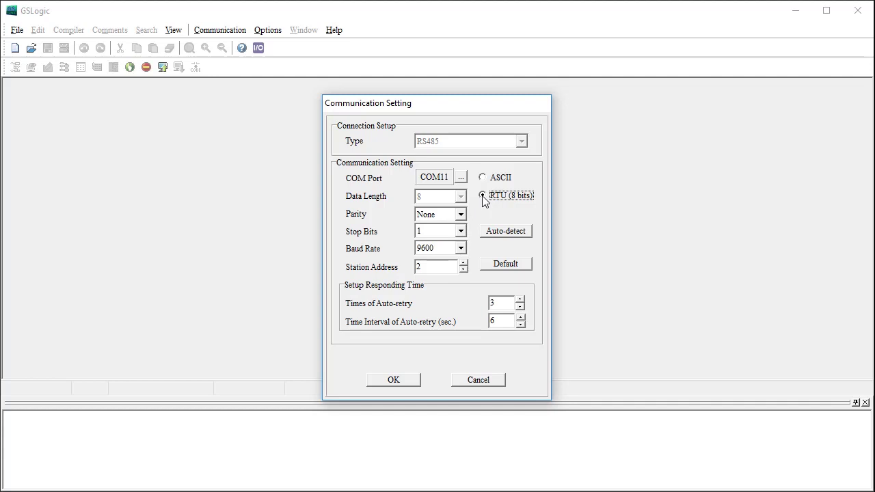
pyautogui.click(401, 382)
# - Create a new project with title PLC_Demo, model GS20 and file name PLC_Demo
pyautogui.click(16, 30)
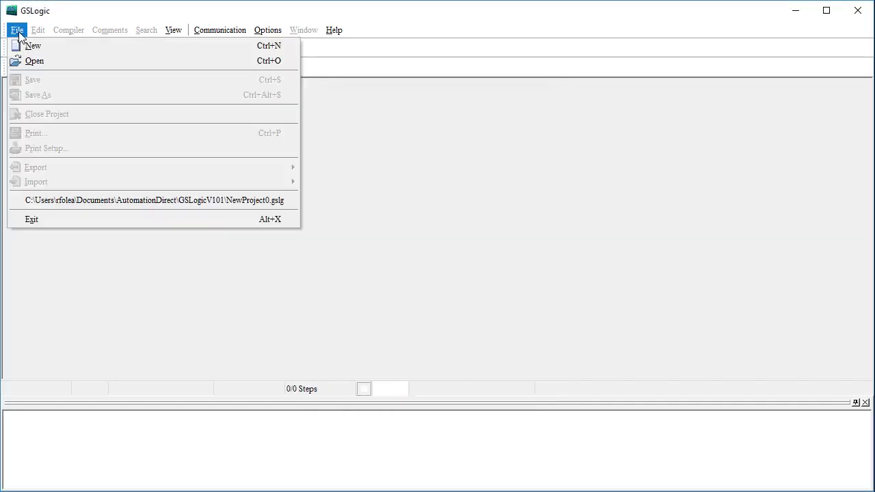
pyautogui.click(31, 47)
pyautogui.click(403, 207)
pyautogui.write('PLC_Demo')
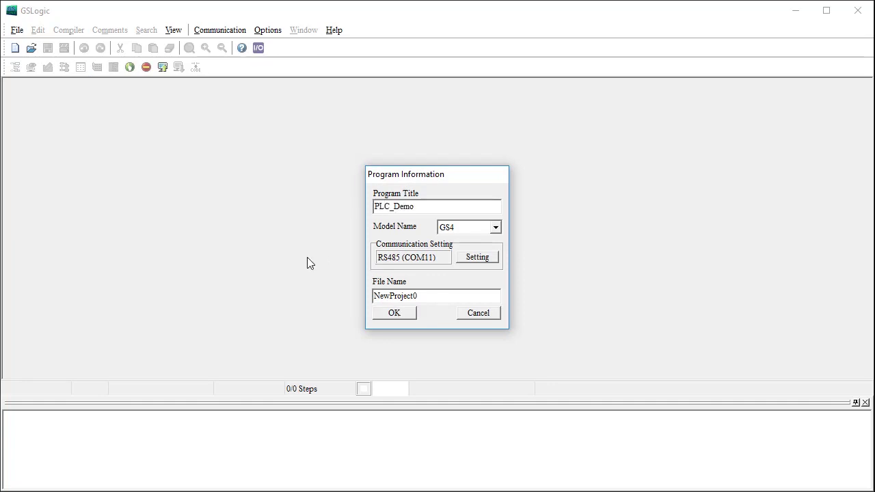
pyautogui.click(498, 228)
pyautogui.click(486, 249)
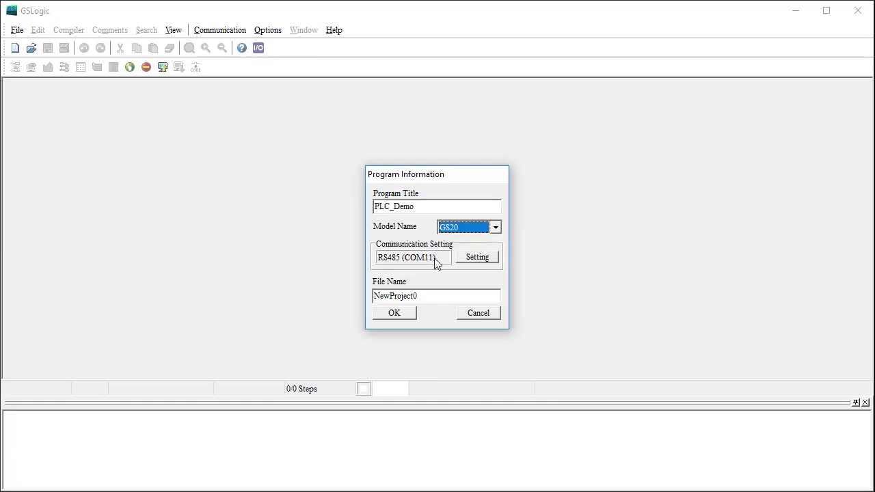
pyautogui.moveTo(419, 295); pyautogui.dragTo(356, 292)
pyautogui.write('PL')
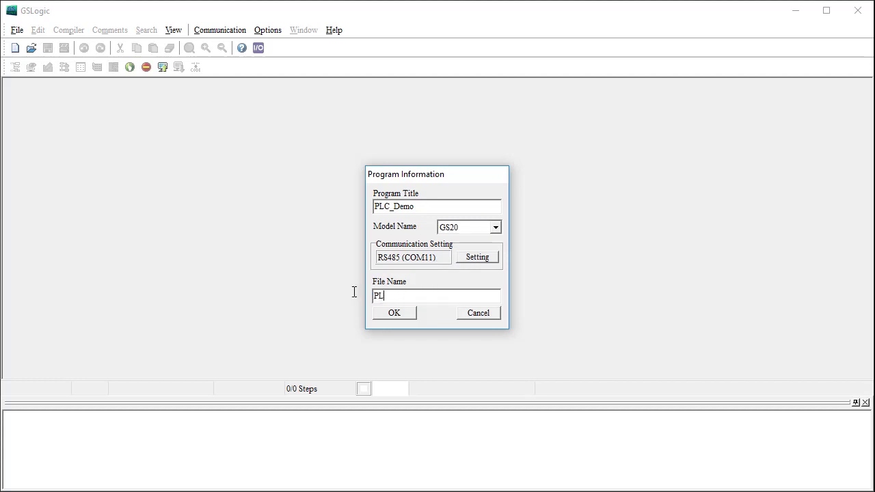
pyautogui.write('C_DE')
pyautogui.press('BackSpace')
pyautogui.write('emo')
pyautogui.press('Return')
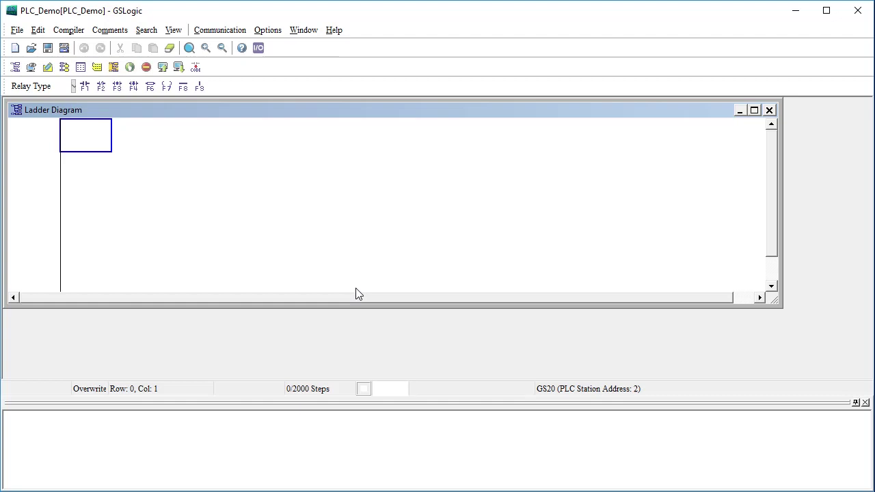
# - Insert a normally-open contact addressed to internal relay M0 on the first rung
pyautogui.click(87, 88)
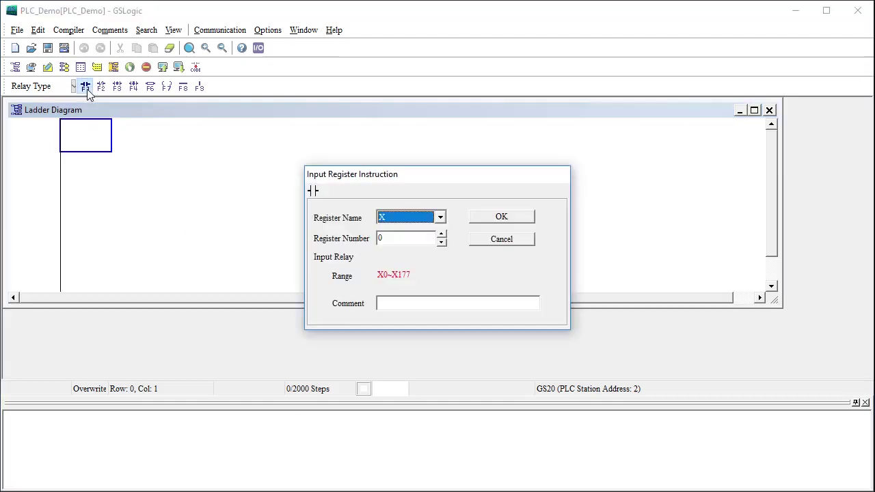
pyautogui.click(440, 217)
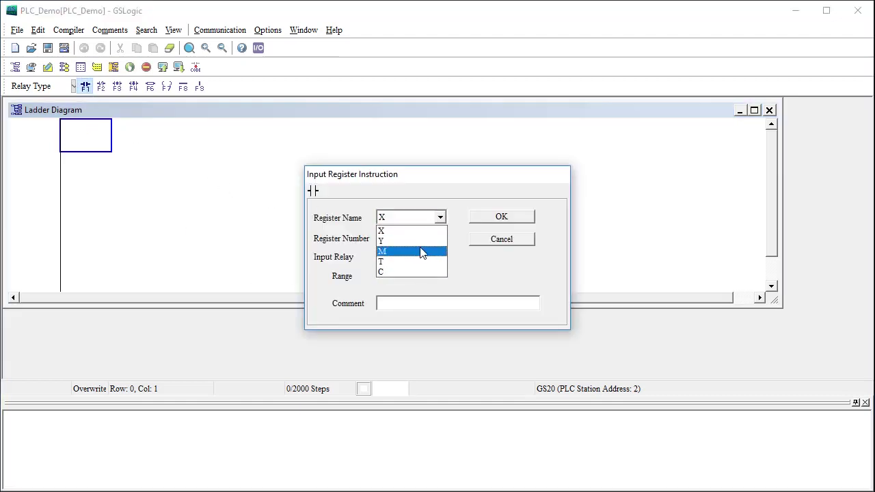
pyautogui.click(421, 252)
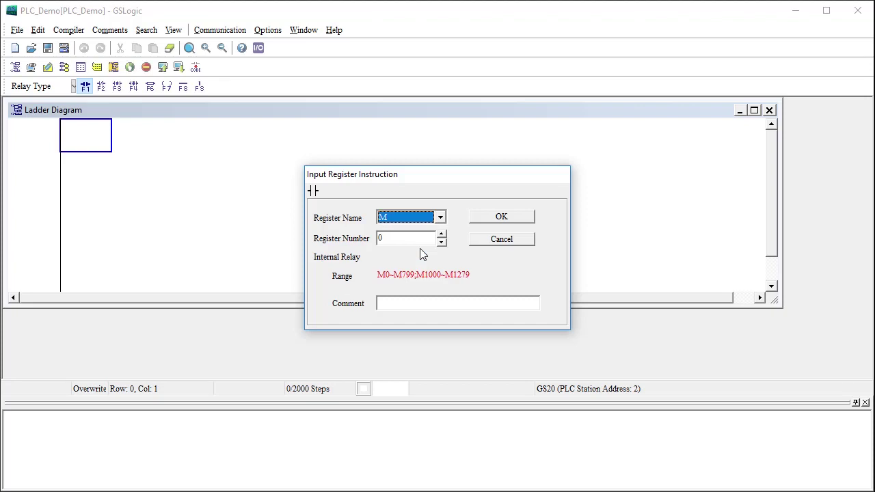
pyautogui.click(510, 217)
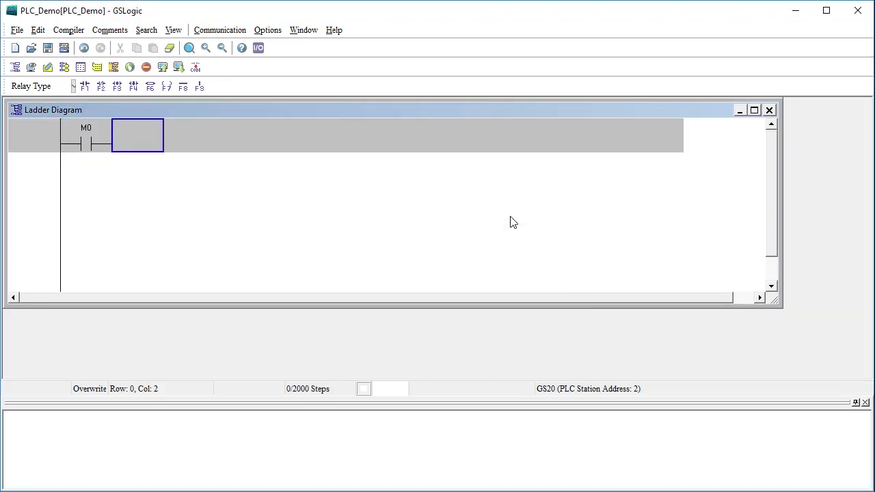
# - Add output coil Y3 after the M0 contact
pyautogui.click(166, 88)
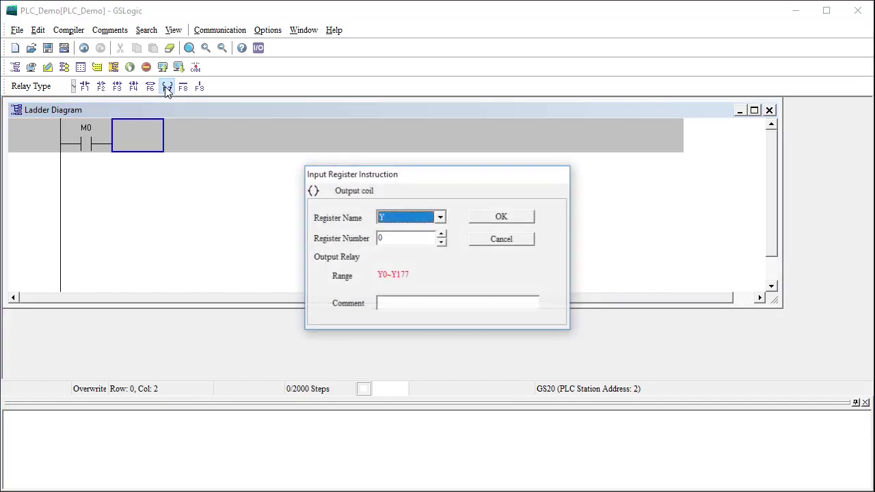
pyautogui.click(441, 234)
pyautogui.click(441, 235)
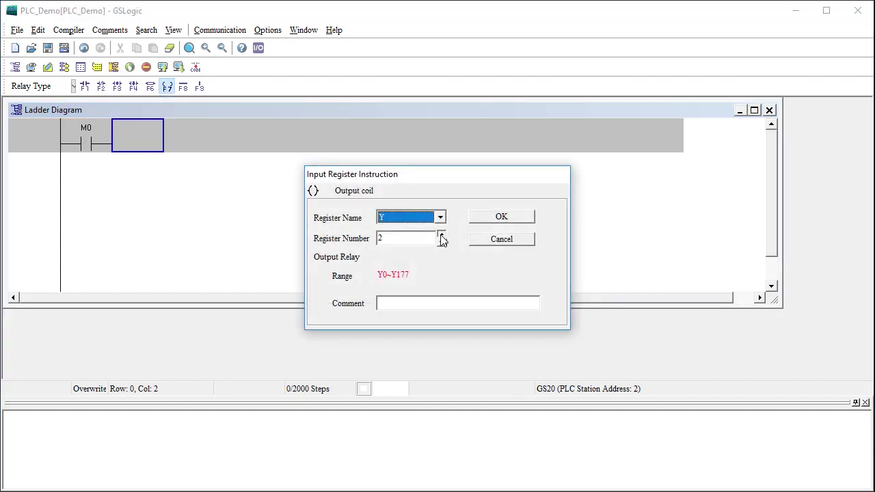
pyautogui.click(502, 219)
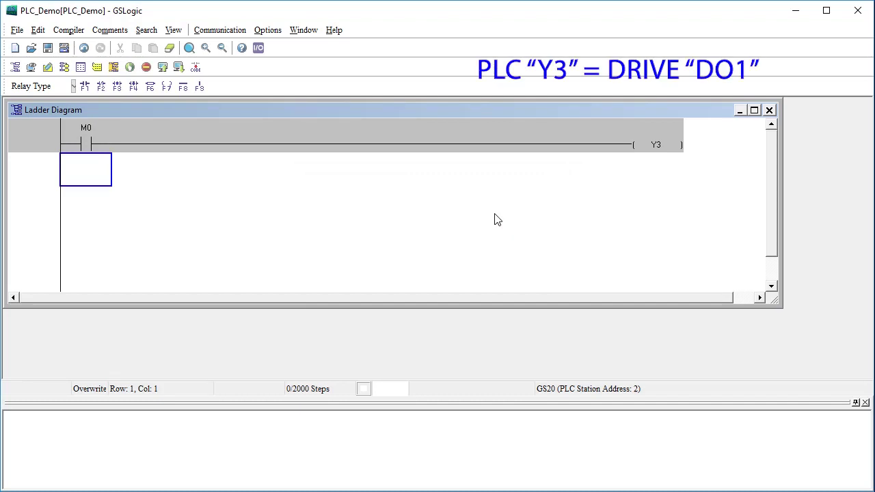
pyautogui.click(259, 53)
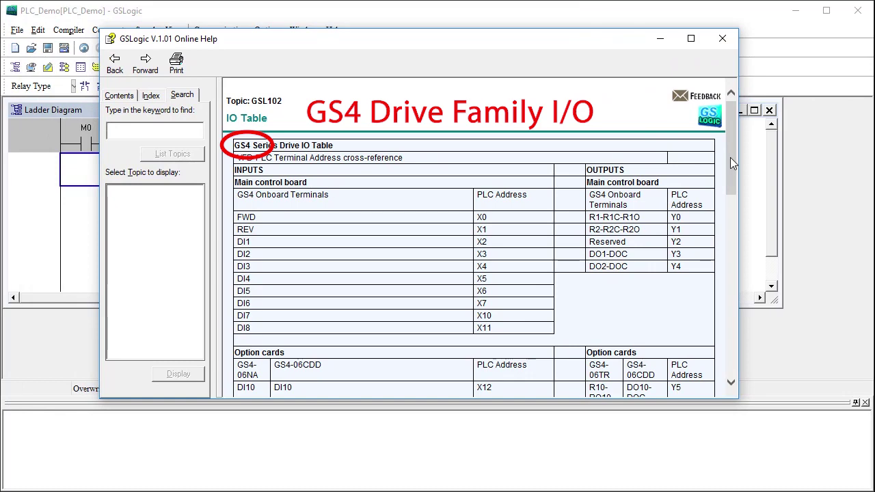
pyautogui.moveTo(730, 157); pyautogui.dragTo(721, 352)
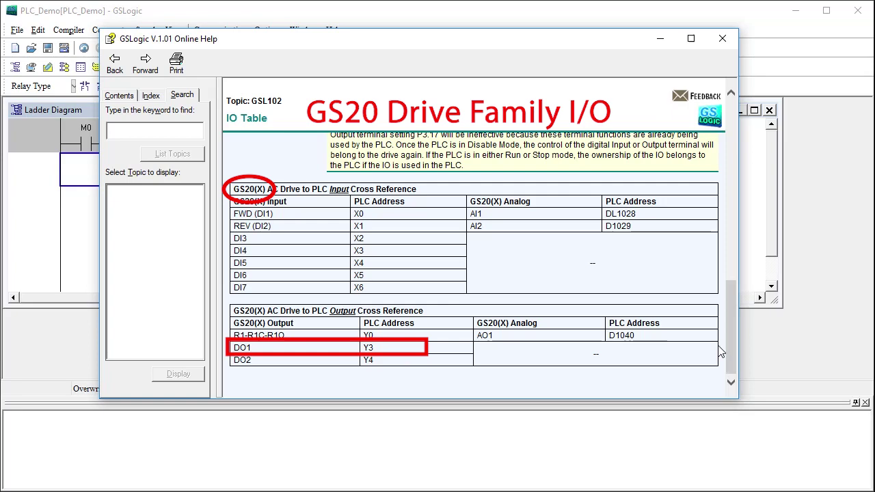
pyautogui.click(723, 39)
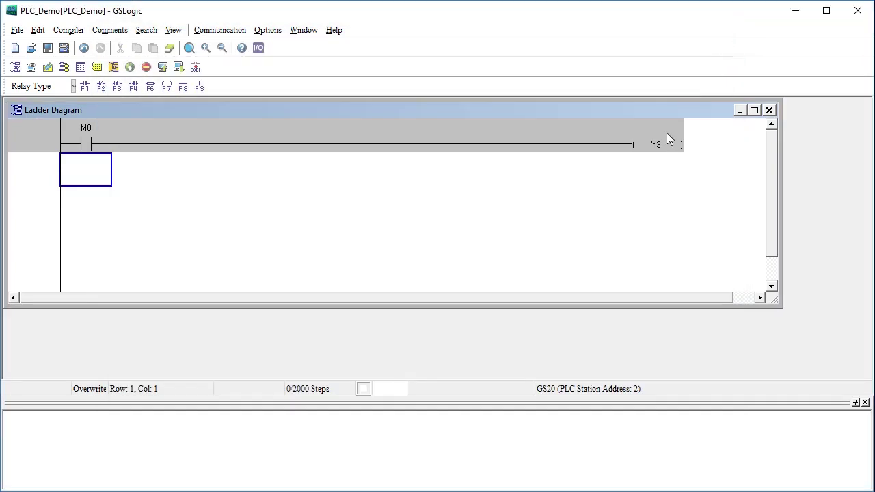
# - Place the END instruction from the Instruction List on the rung below M0–Y3
pyautogui.click(150, 87)
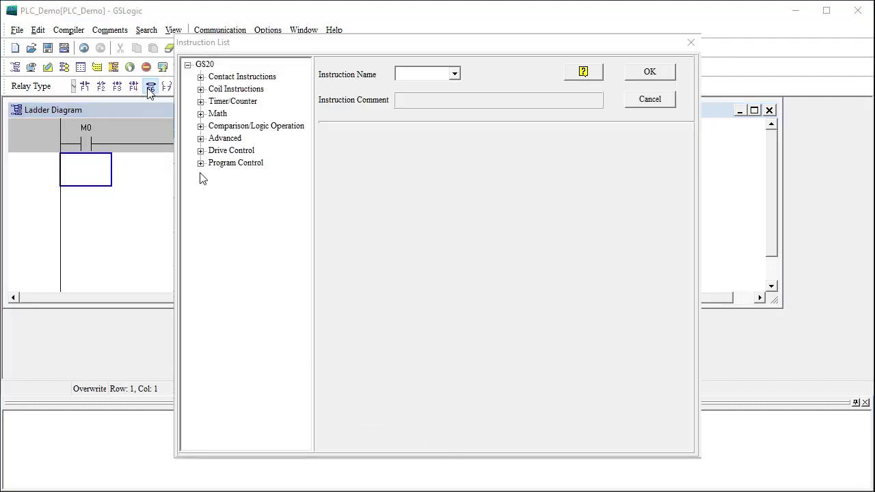
pyautogui.click(201, 164)
pyautogui.click(228, 177)
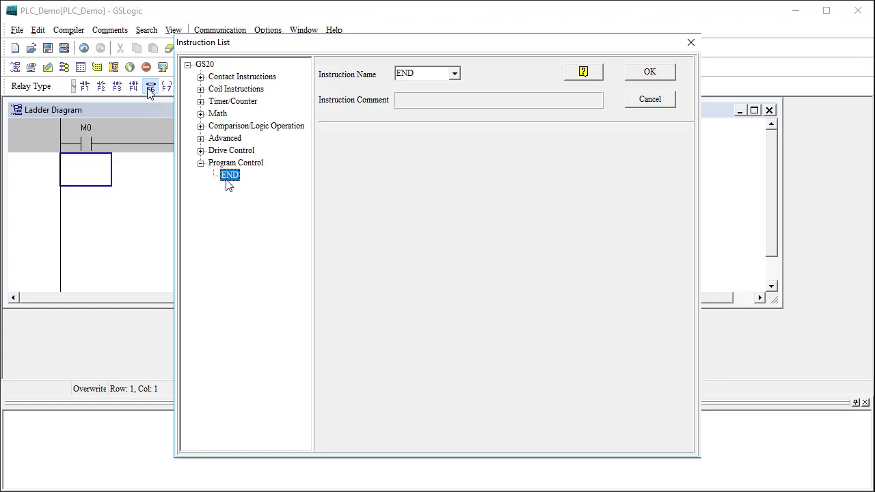
pyautogui.click(457, 80)
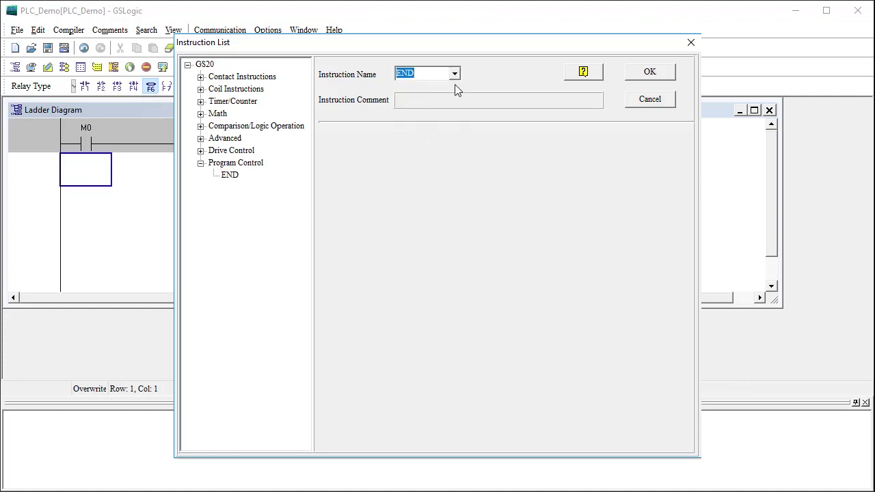
pyautogui.click(656, 73)
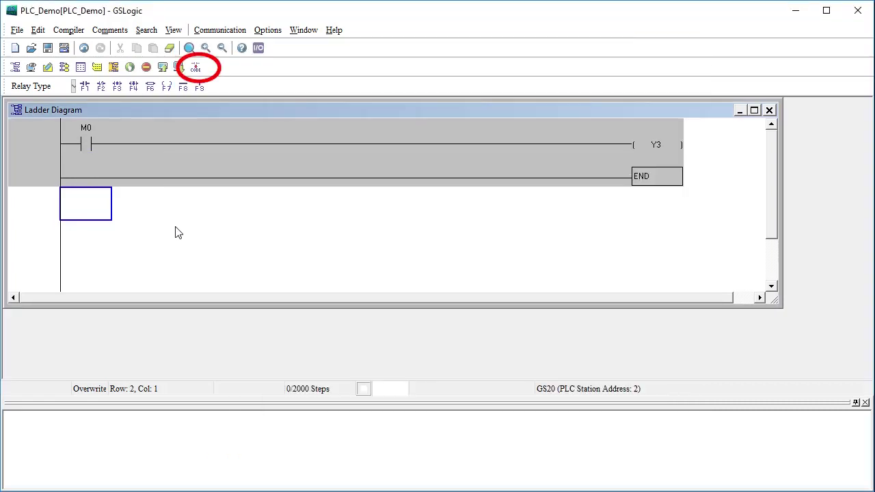
# - Compile the program to 3 of 2000 steps and write it to the GS20 PLC
pyautogui.click(195, 69)
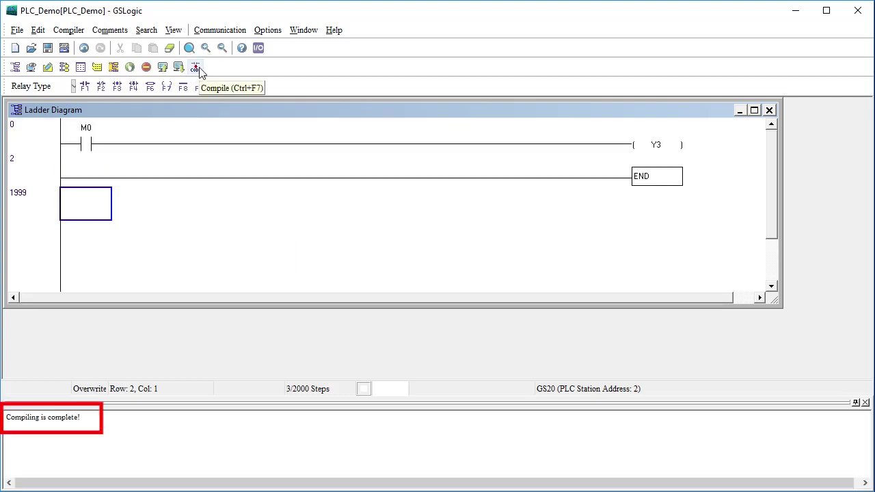
pyautogui.click(178, 69)
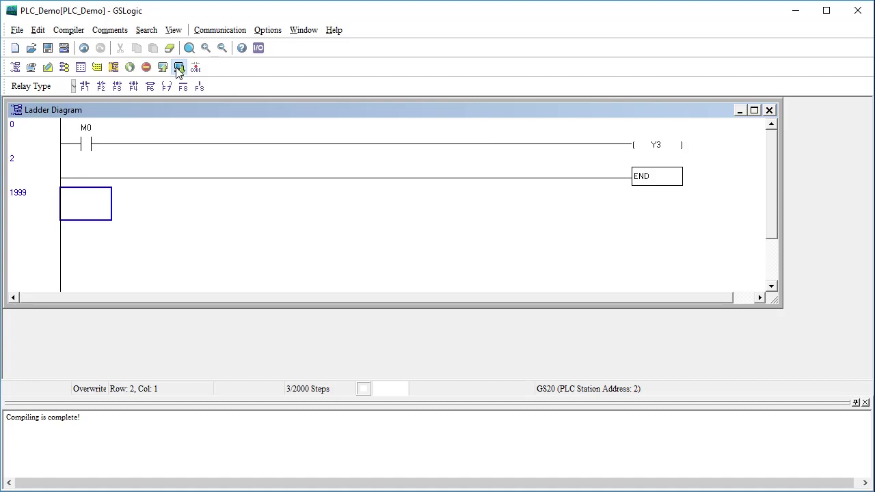
pyautogui.click(445, 239)
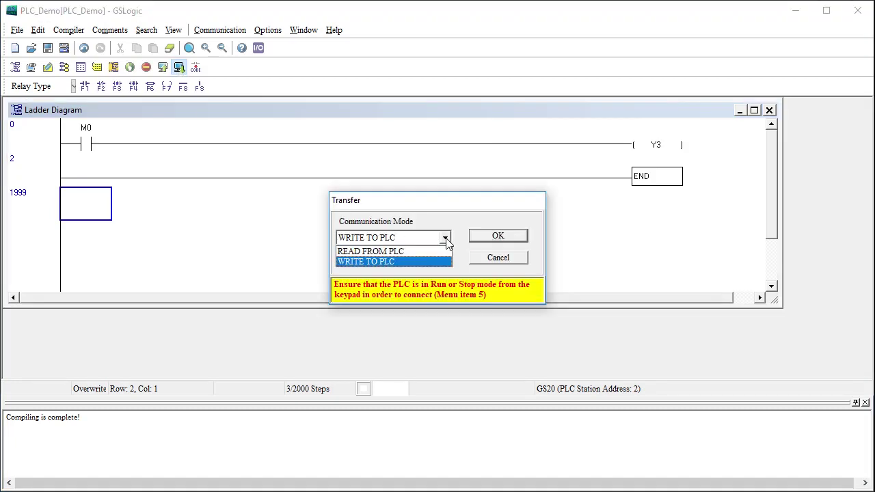
pyautogui.click(445, 240)
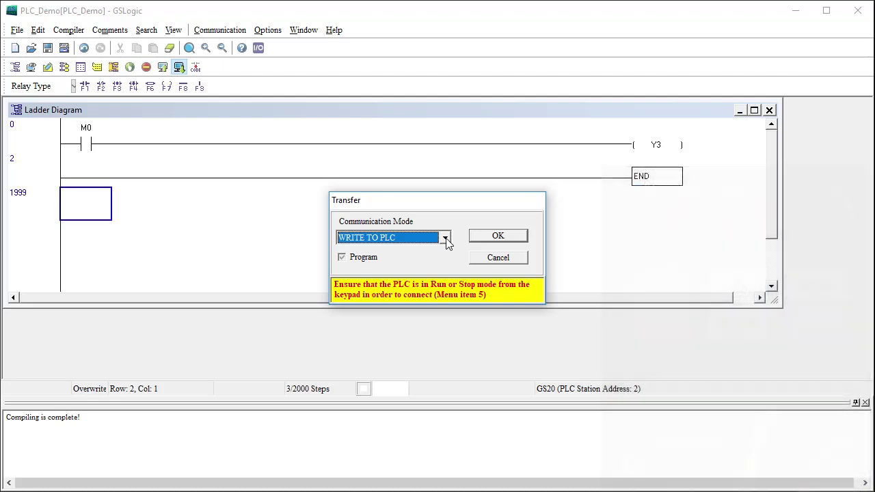
pyautogui.click(497, 236)
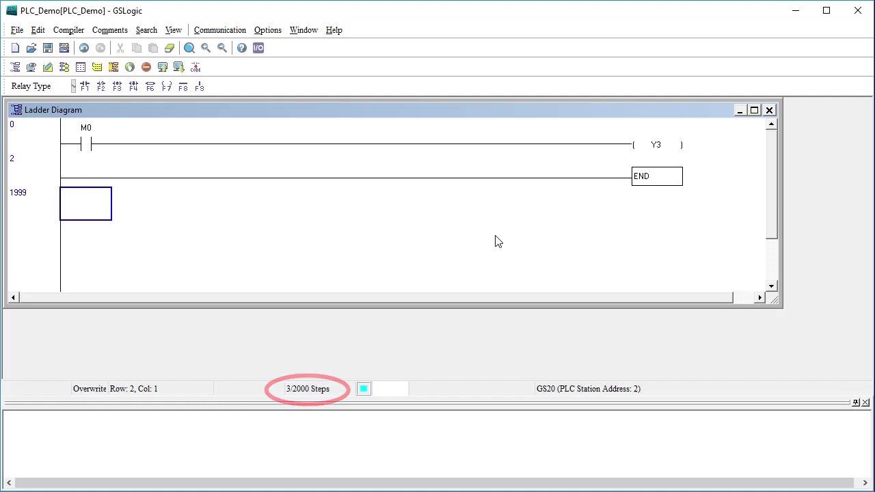
pyautogui.click(223, 31)
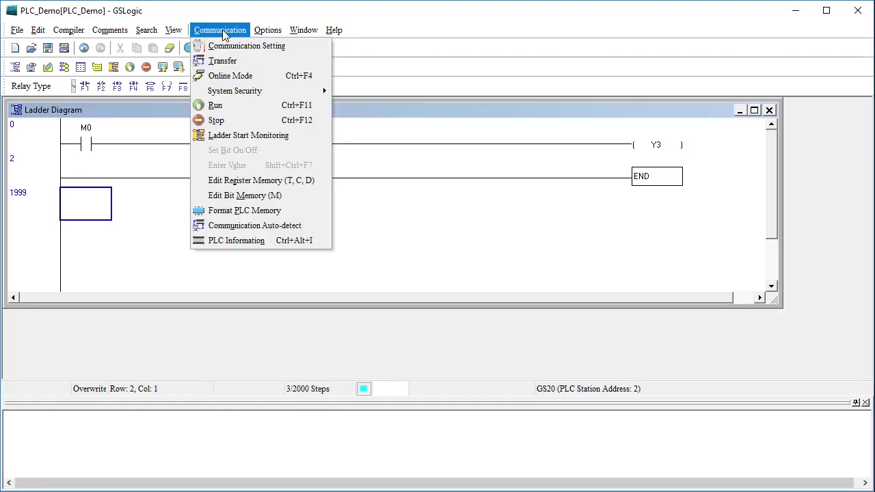
# - Go online to monitor the ladder and request switching the PLC to run mode
pyautogui.click(231, 77)
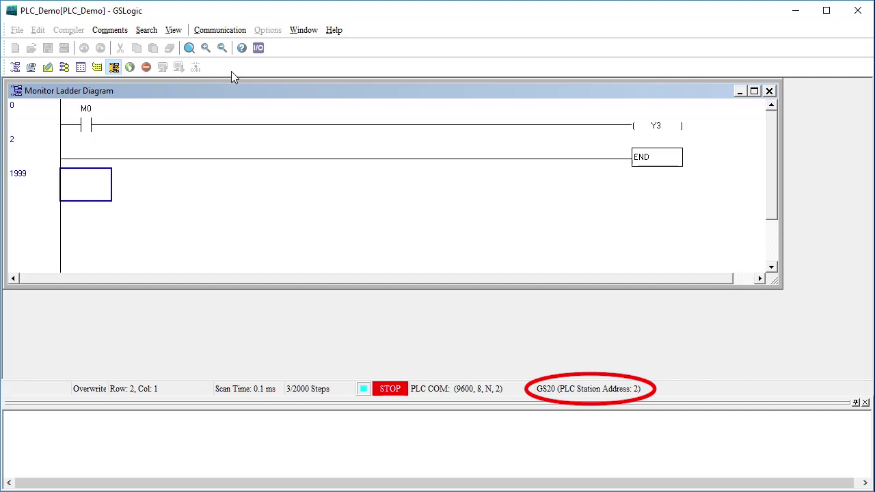
pyautogui.click(130, 69)
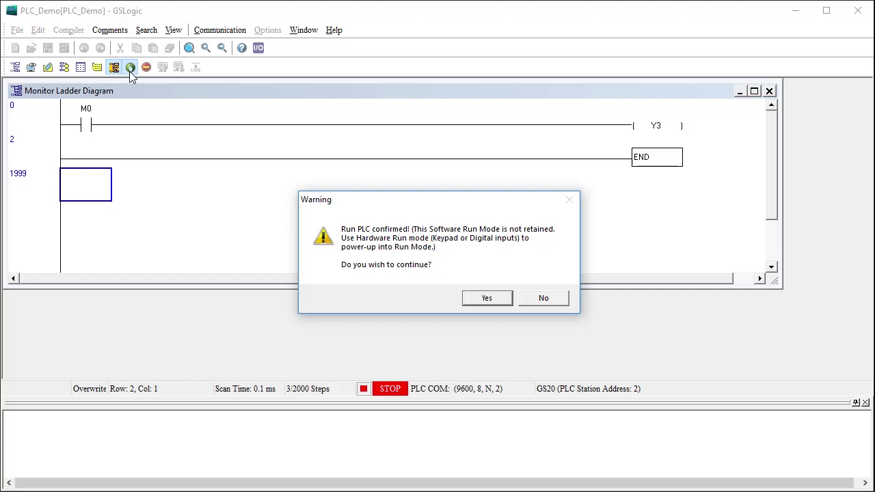
# - Confirm running the PLC, then toggle ladder monitoring off and back on
pyautogui.click(484, 298)
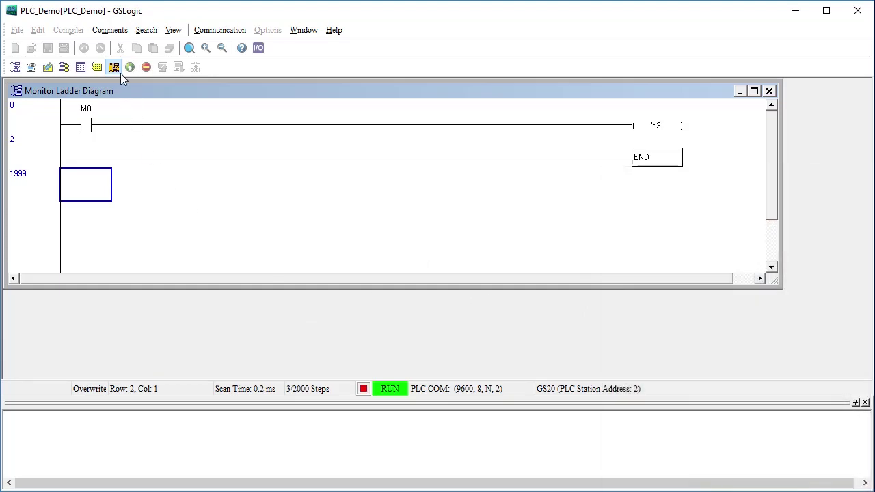
pyautogui.click(116, 71)
pyautogui.click(115, 71)
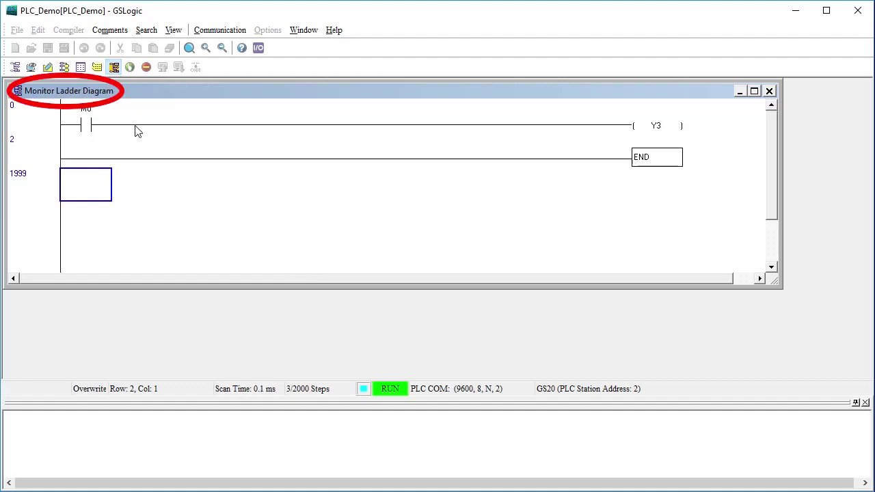
# - Add M0 to the register monitor window, positioned below the ladder rungs
pyautogui.click(31, 67)
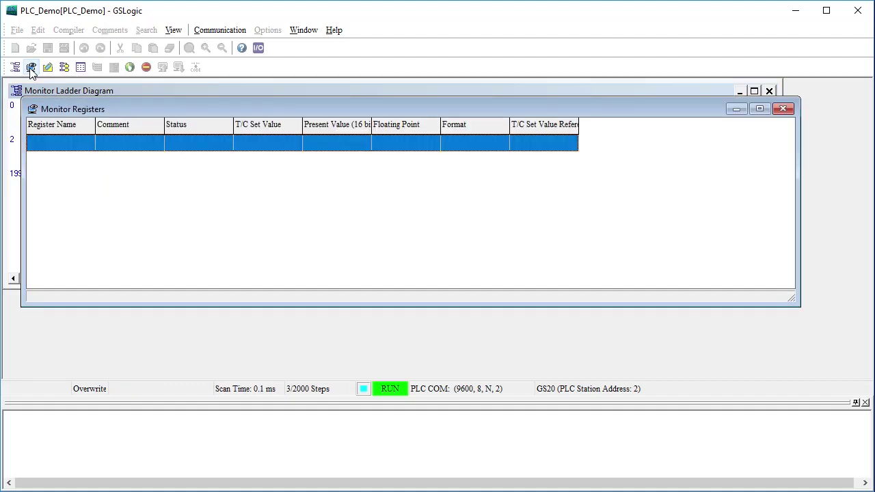
pyautogui.moveTo(148, 108); pyautogui.dragTo(160, 185)
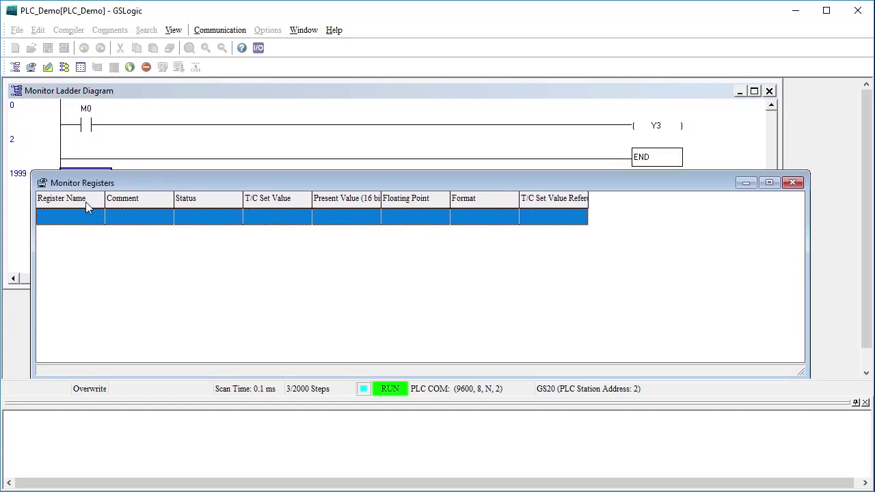
pyautogui.doubleClick(69, 221)
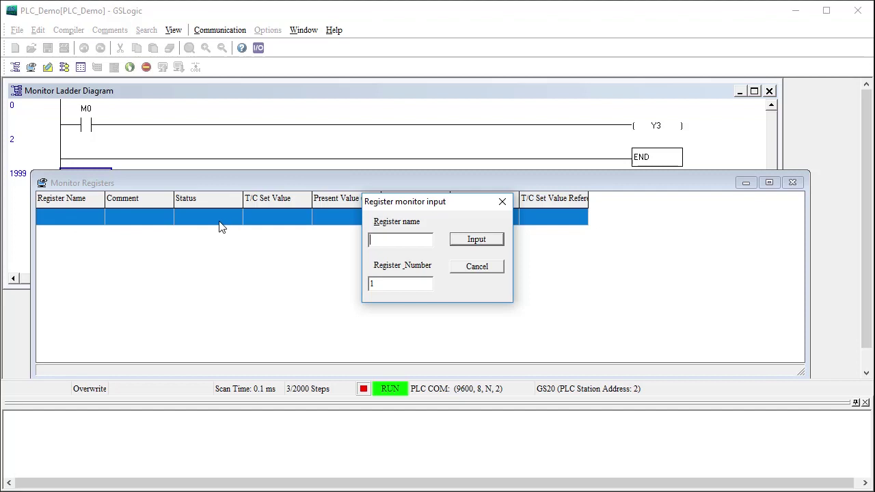
pyautogui.write('m0')
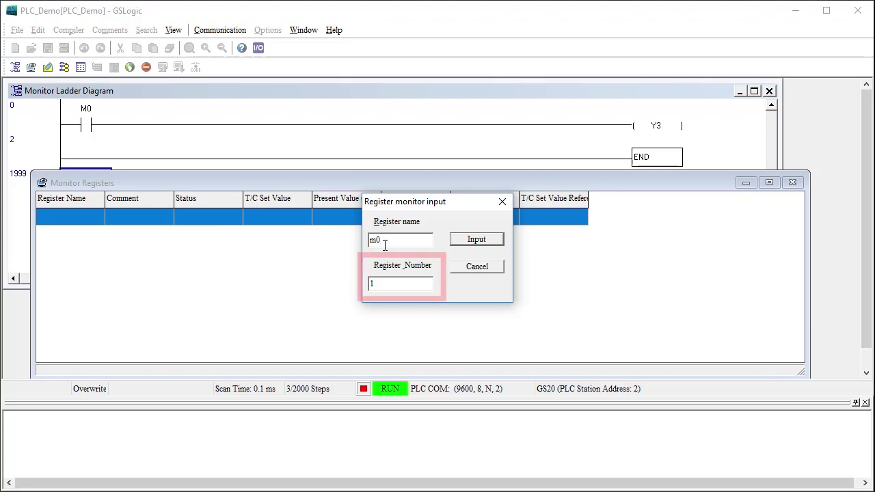
pyautogui.click(477, 239)
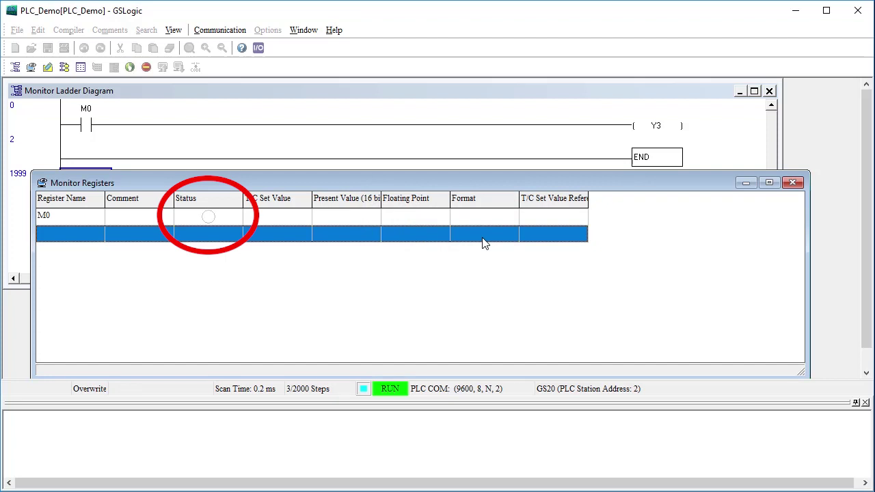
# - Force M0 on to energize Y3, then force M0 off again
pyautogui.rightClick(192, 215)
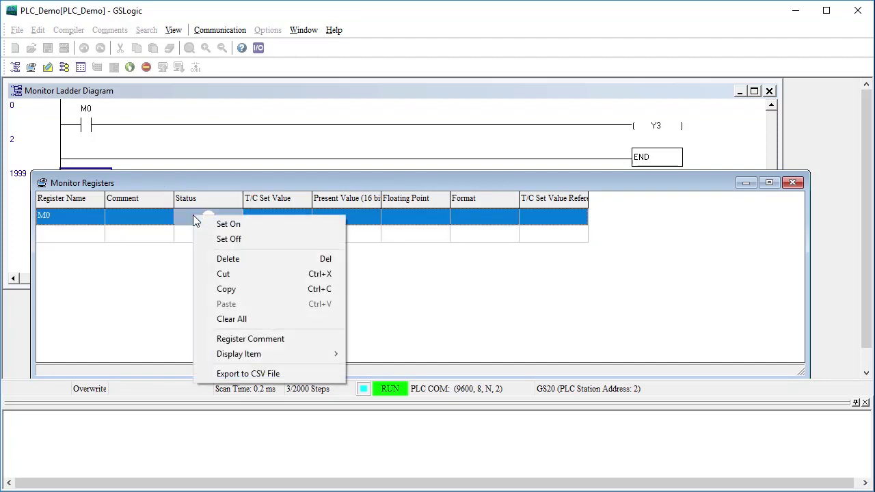
pyautogui.click(227, 225)
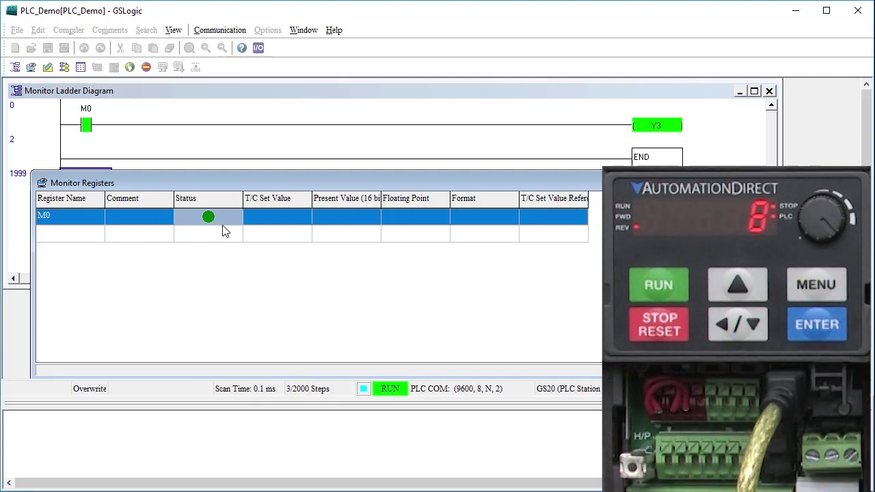
pyautogui.rightClick(223, 227)
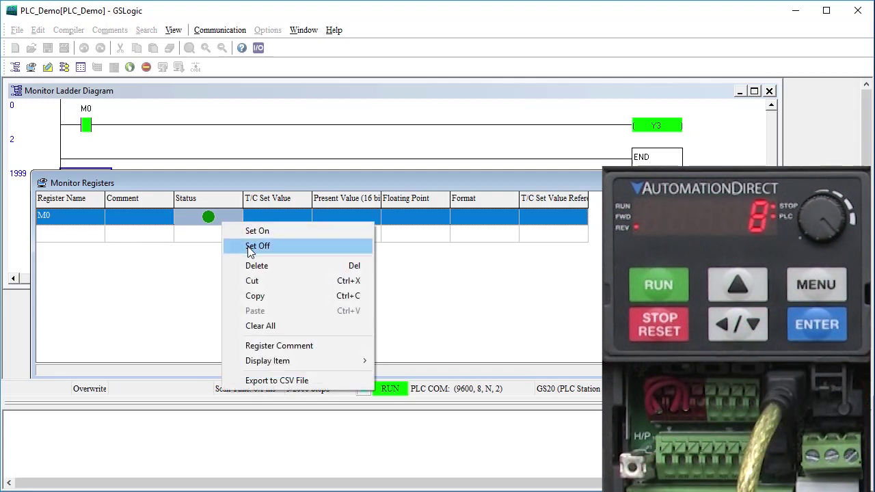
pyautogui.click(248, 248)
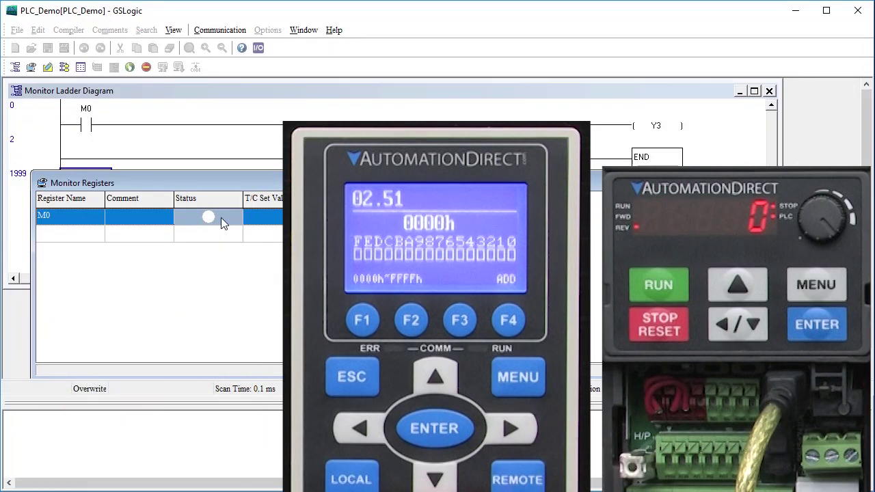
pyautogui.rightClick(221, 217)
# - Toggle M0 from its Status cell on, off, and back on to energize Y3
pyautogui.click(241, 230)
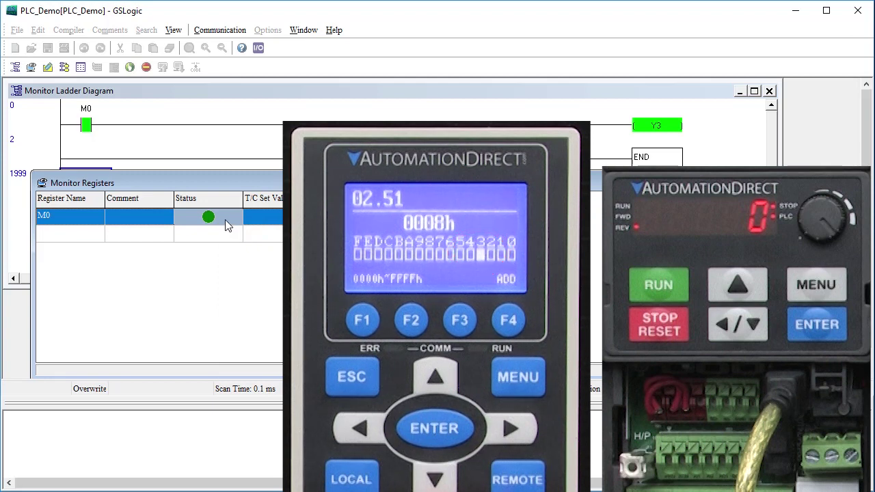
pyautogui.rightClick(225, 219)
pyautogui.click(250, 244)
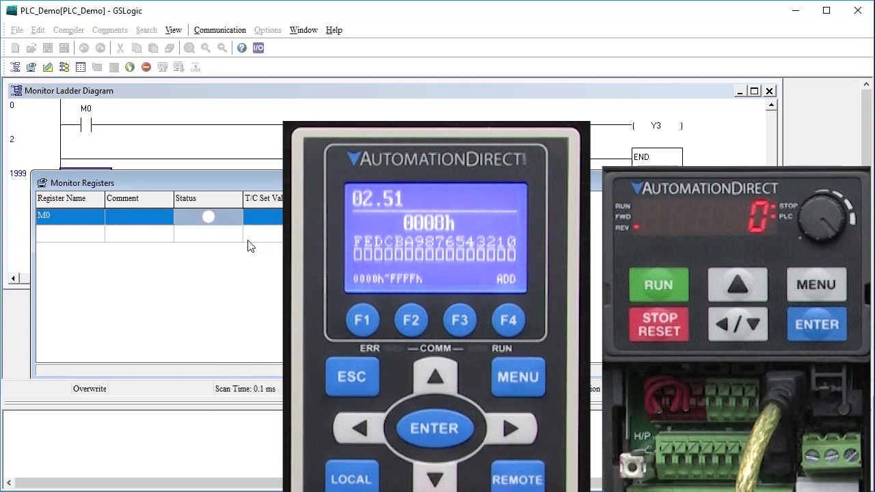
pyautogui.rightClick(227, 218)
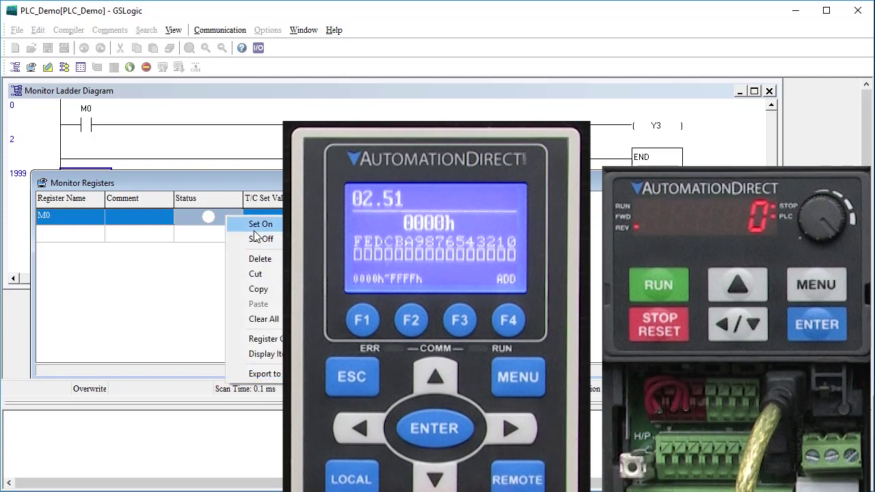
pyautogui.click(253, 229)
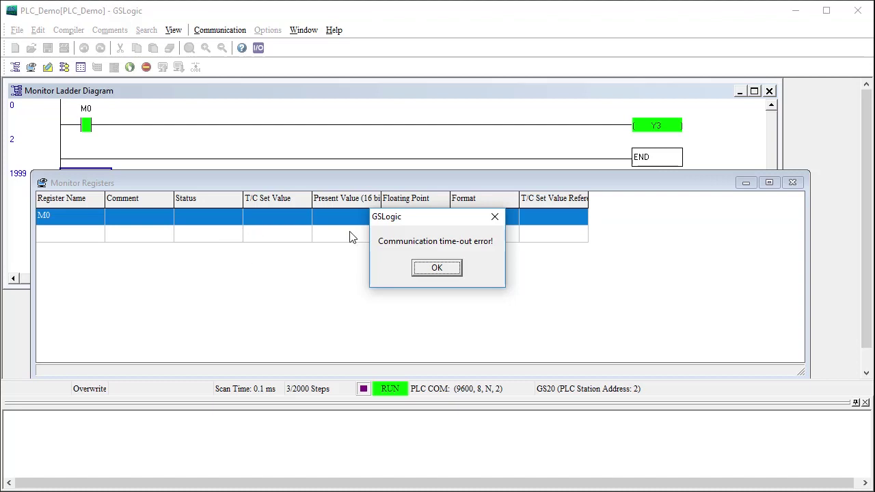
# - Dismiss the time-out error, go back online, and put the PLC into Run
pyautogui.click(434, 266)
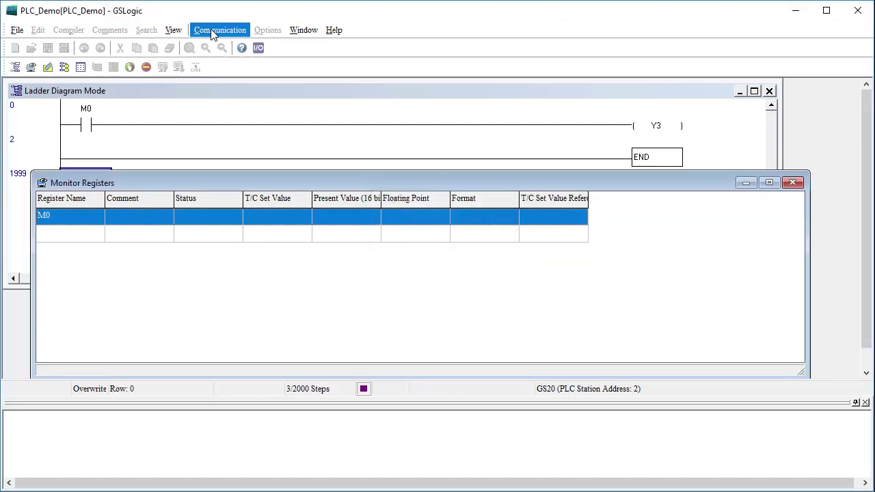
pyautogui.click(220, 30)
pyautogui.click(219, 75)
pyautogui.click(130, 67)
pyautogui.click(486, 298)
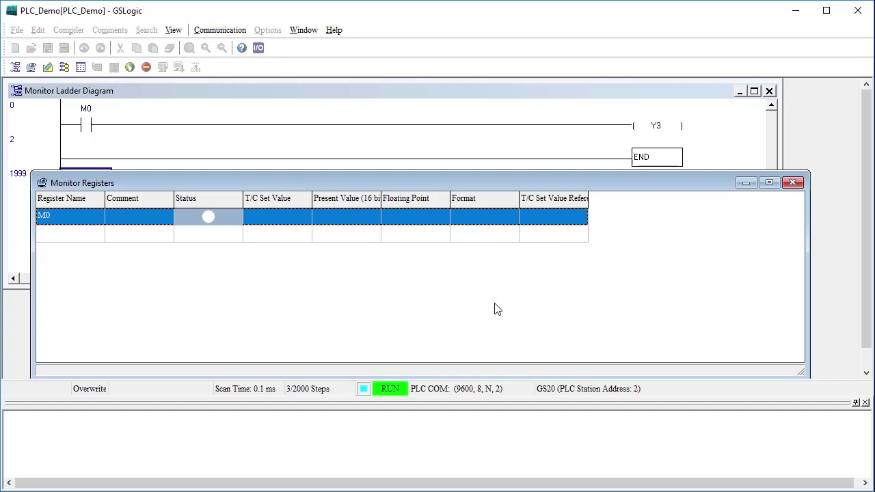
# - Leave online mode and close the Monitor Registers table
pyautogui.click(217, 41)
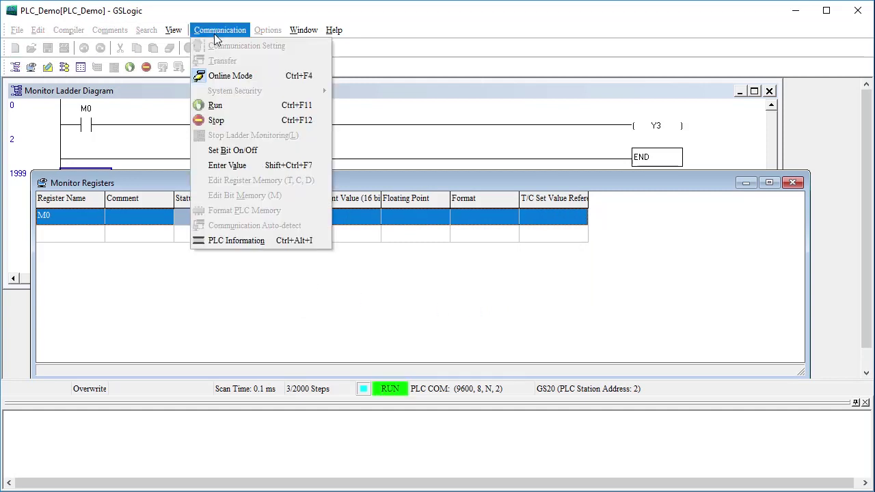
pyautogui.click(225, 75)
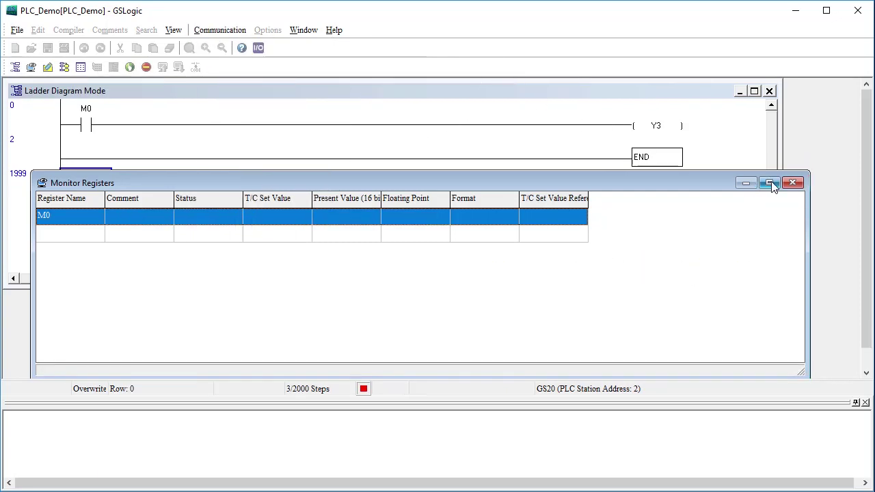
pyautogui.click(792, 183)
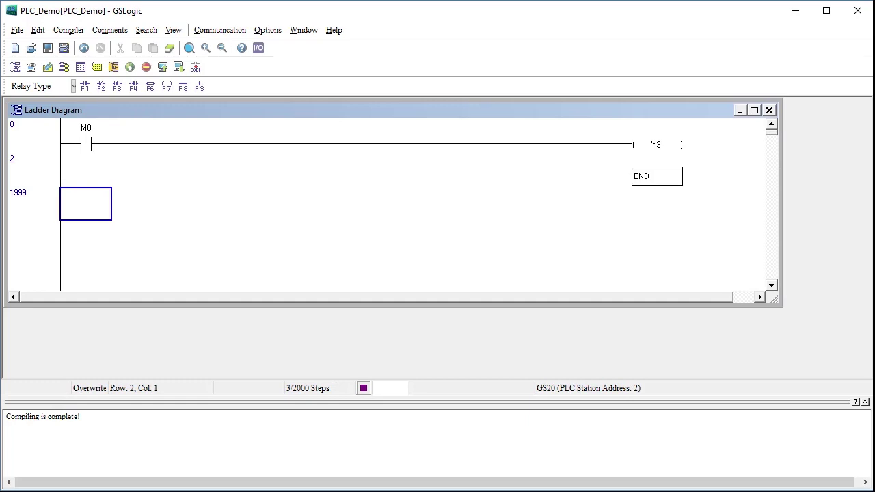
# - Open Sample GBIN 32 ppr from Instruction Examples without saving PLC_Demo
pyautogui.click(17, 30)
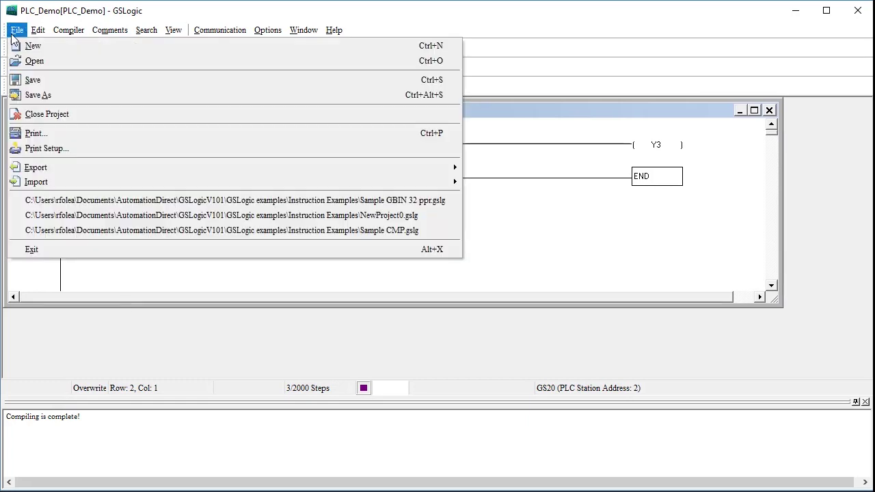
pyautogui.click(33, 58)
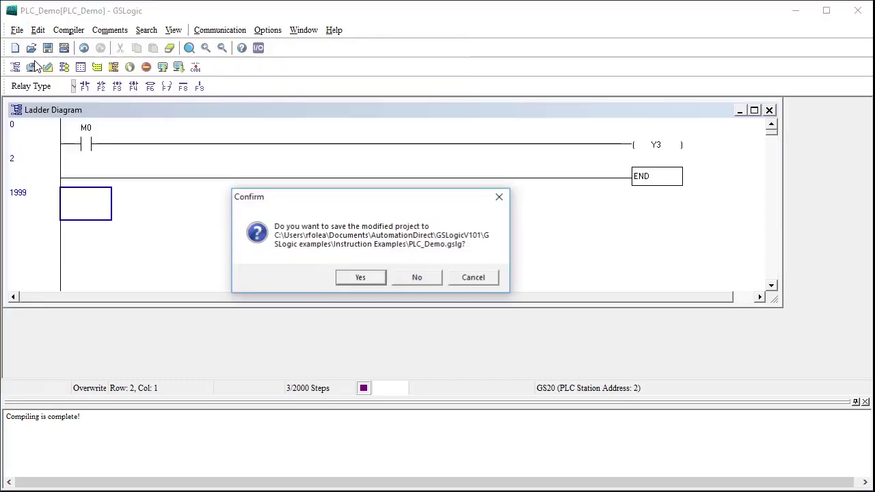
pyautogui.click(418, 279)
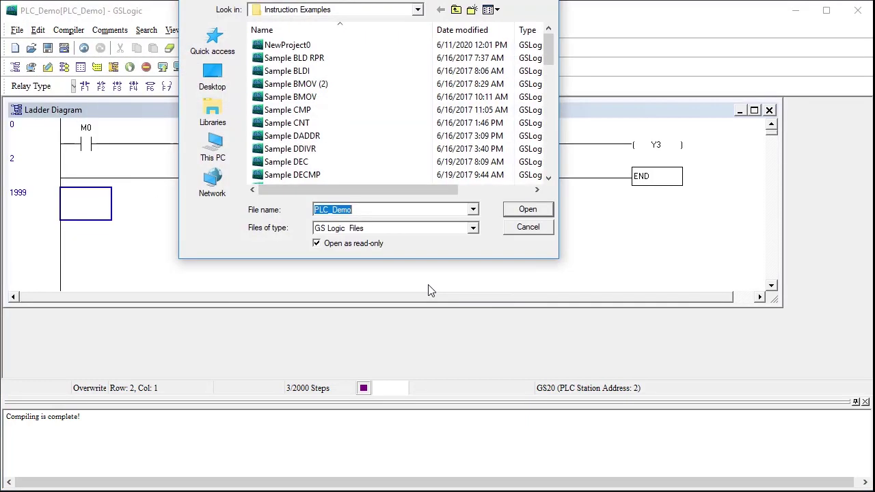
pyautogui.click(416, 10)
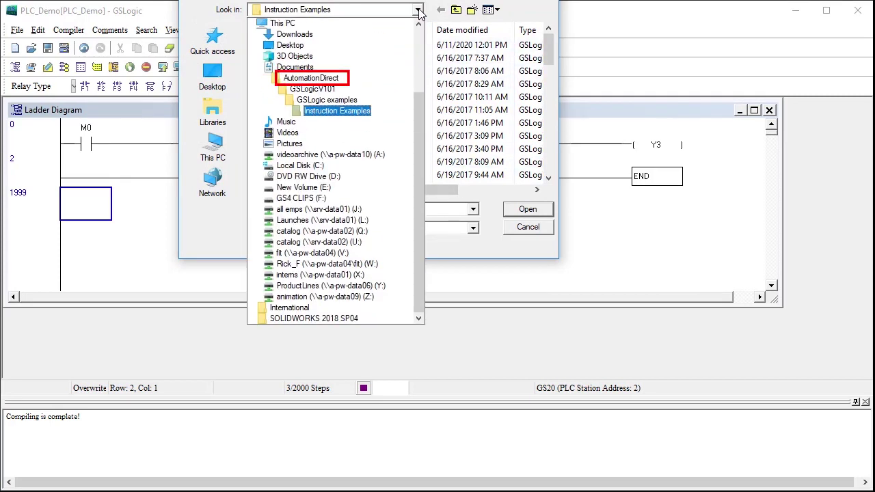
pyautogui.click(369, 111)
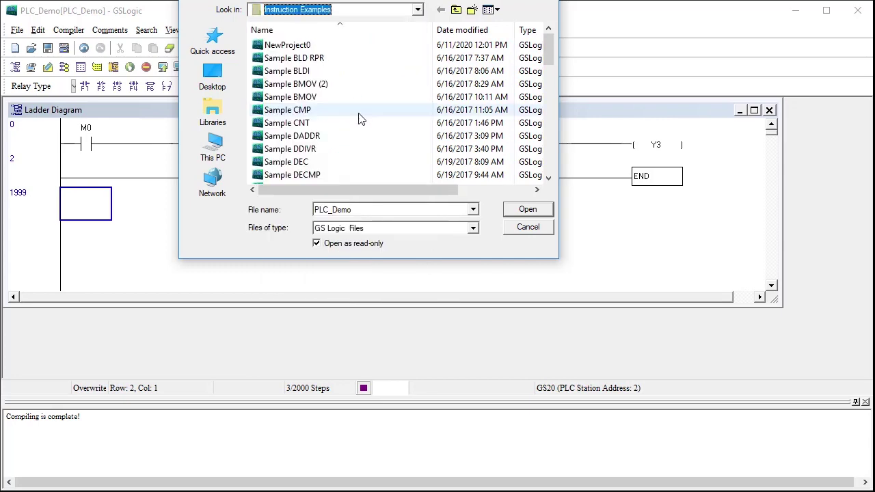
pyautogui.click(553, 161)
pyautogui.doubleClick(335, 145)
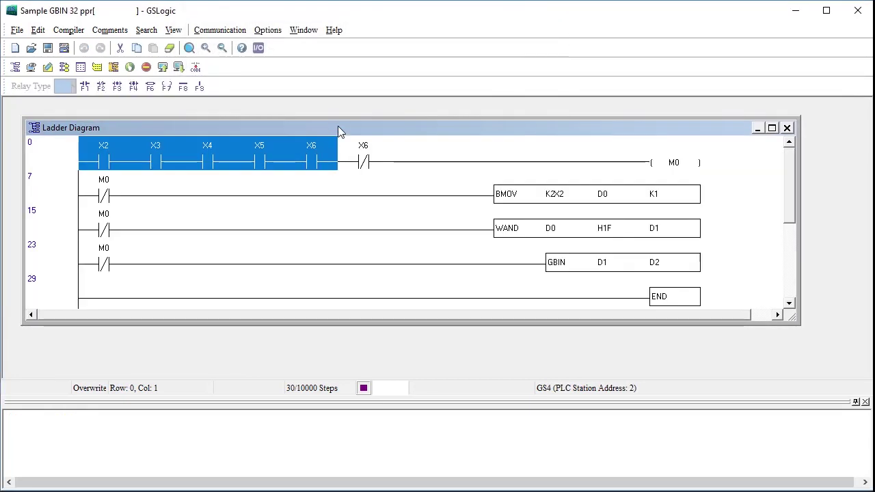
# - Retarget the program from GS4 to GS20, titled Temp, file name Sample GBIN 32 ppr GS20
pyautogui.click(293, 267)
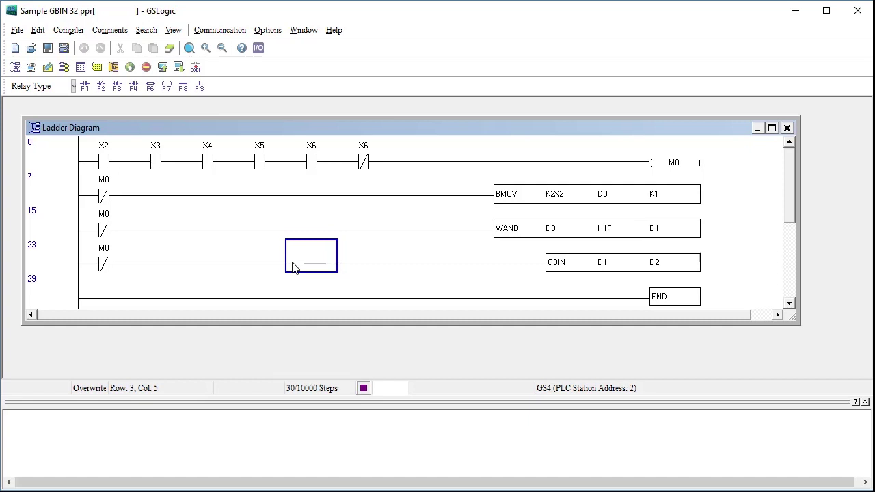
pyautogui.click(268, 31)
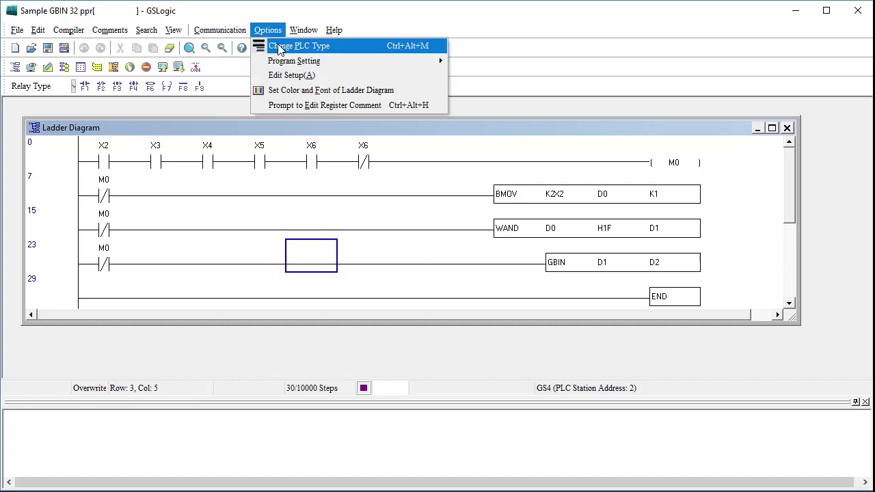
pyautogui.click(280, 48)
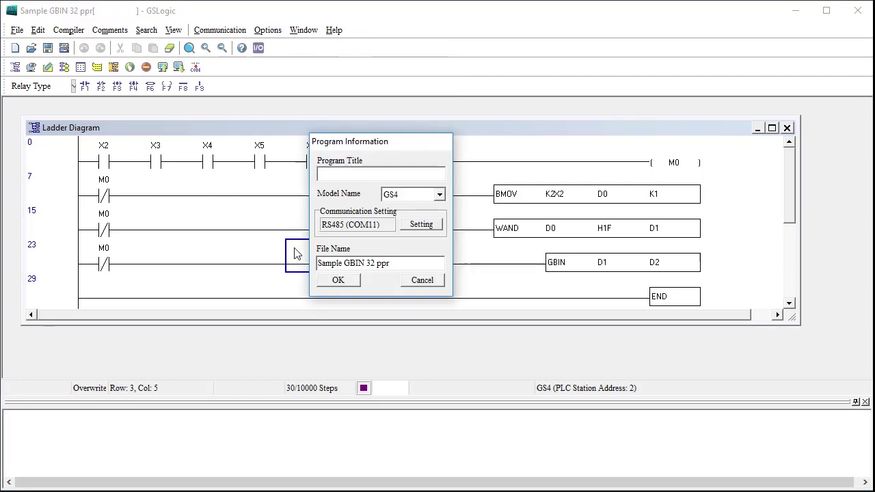
pyautogui.write('Temp')
pyautogui.press('Tab')
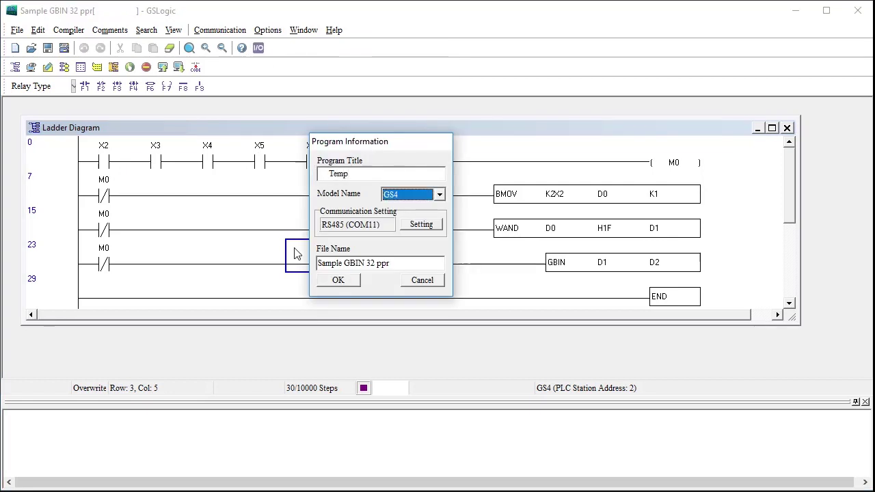
pyautogui.press('Down')
pyautogui.press('Tab')
pyautogui.press('Tab')
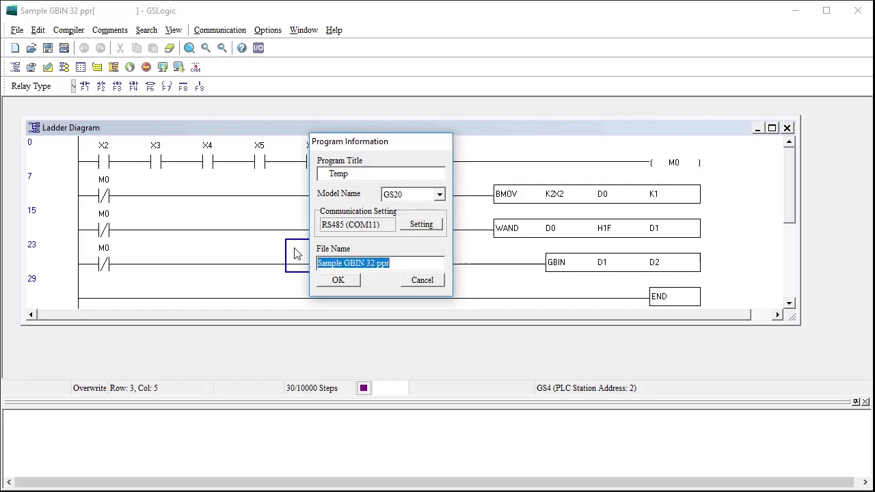
pyautogui.press('End')
pyautogui.write('GS20')
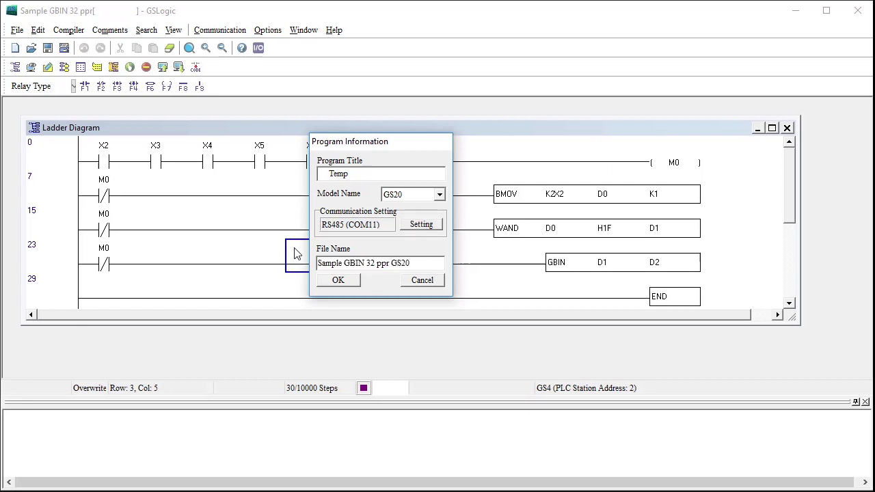
pyautogui.press('Return')
pyautogui.click(372, 277)
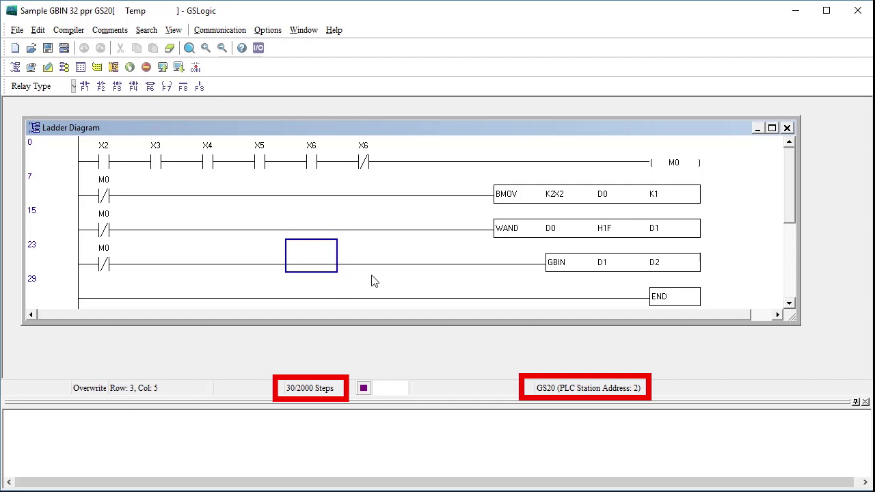
# - Show ladder comments and inspect the editing menu for rung 7's M0 contact
pyautogui.click(64, 67)
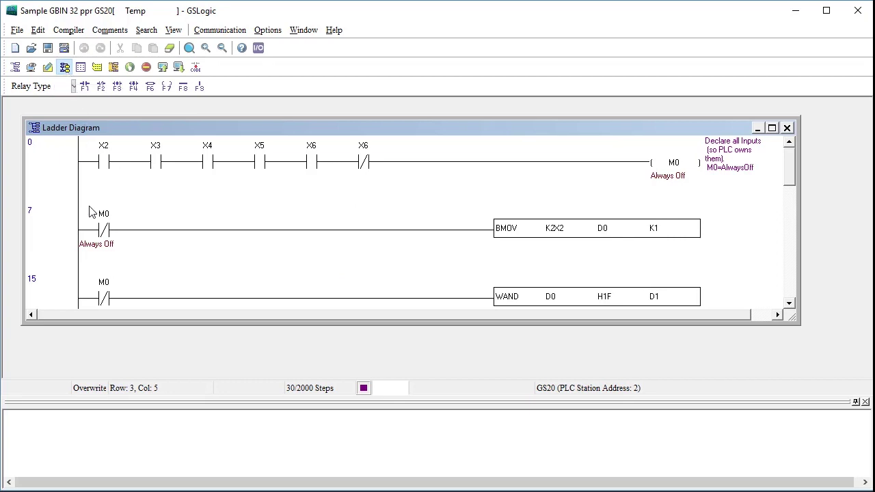
pyautogui.rightClick(102, 231)
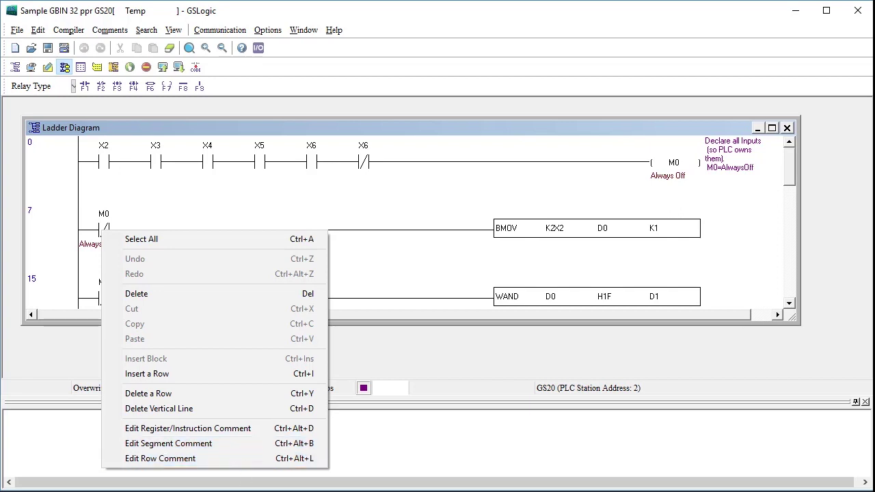
pyautogui.press('Escape')
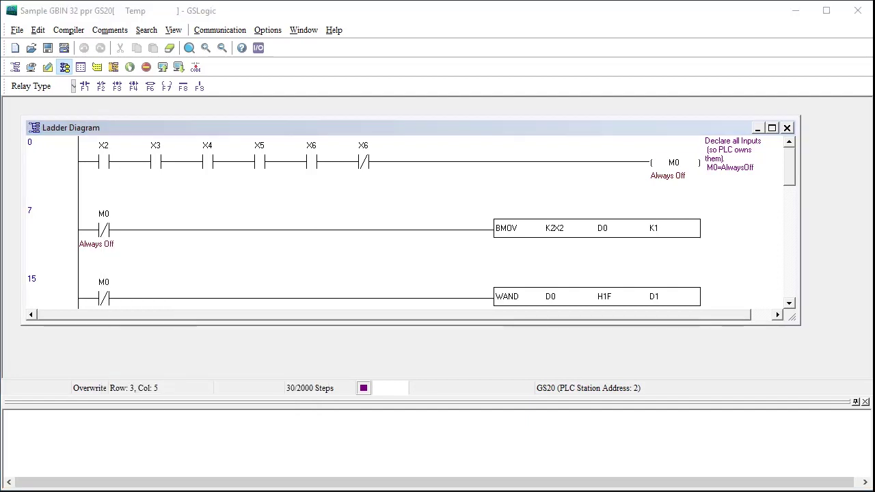